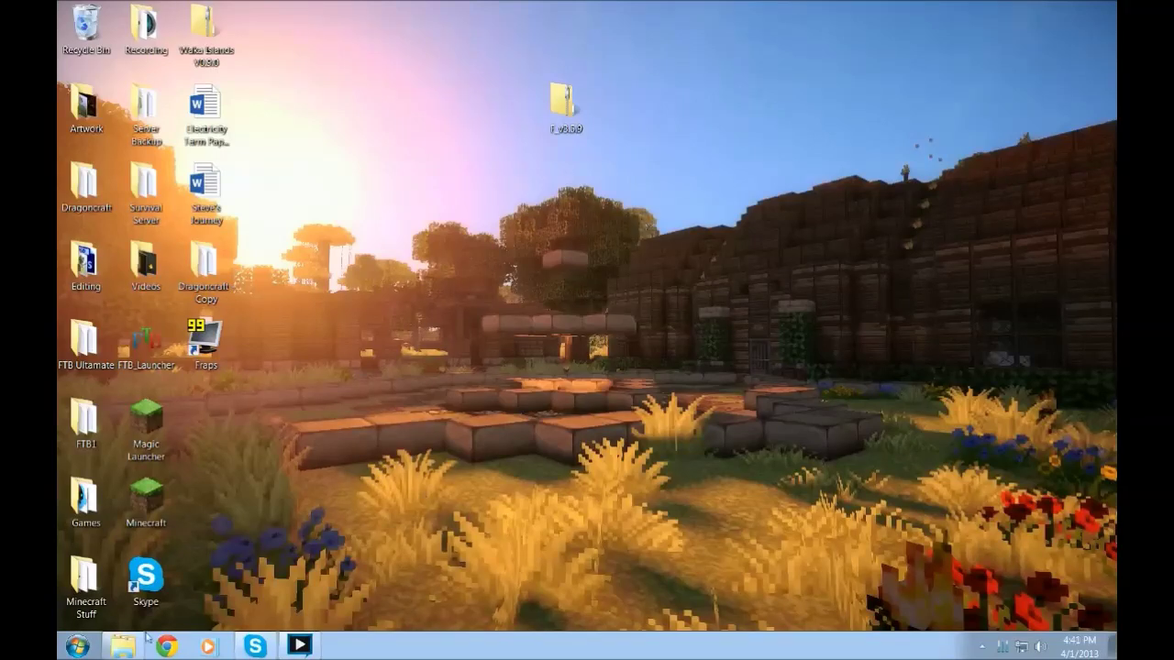
# Step: Select the F_v3.5.9 zip folder among the desktop icons
pyautogui.moveTo(447, 154); pyautogui.dragTo(765, 103)
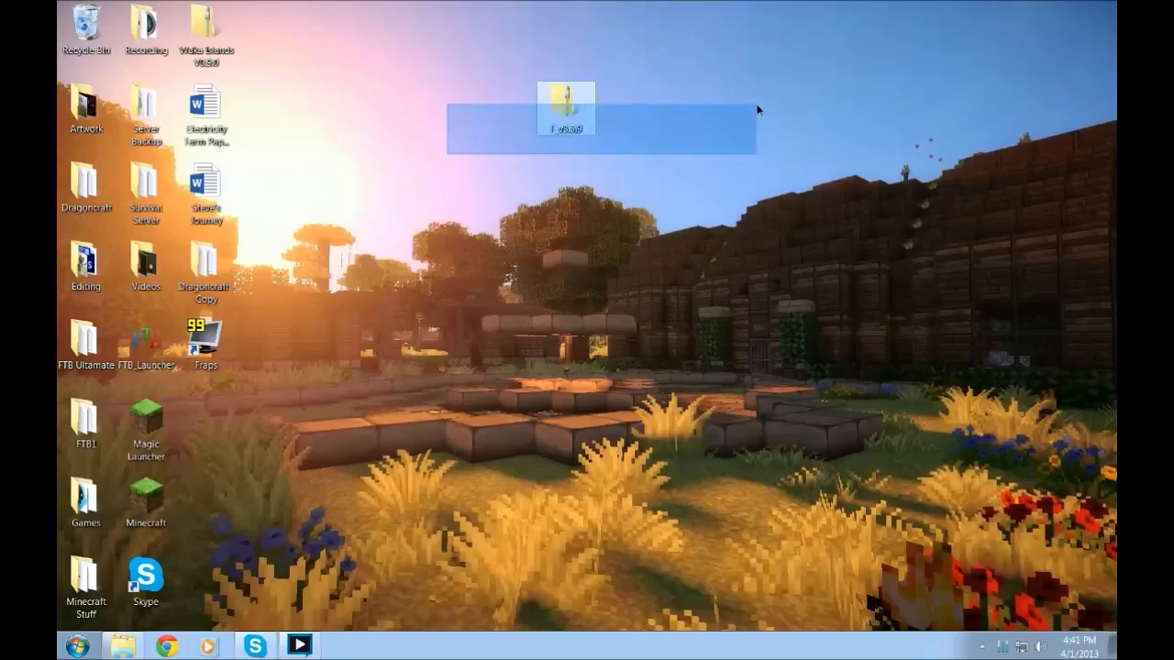
pyautogui.moveTo(683, 76); pyautogui.dragTo(448, 170)
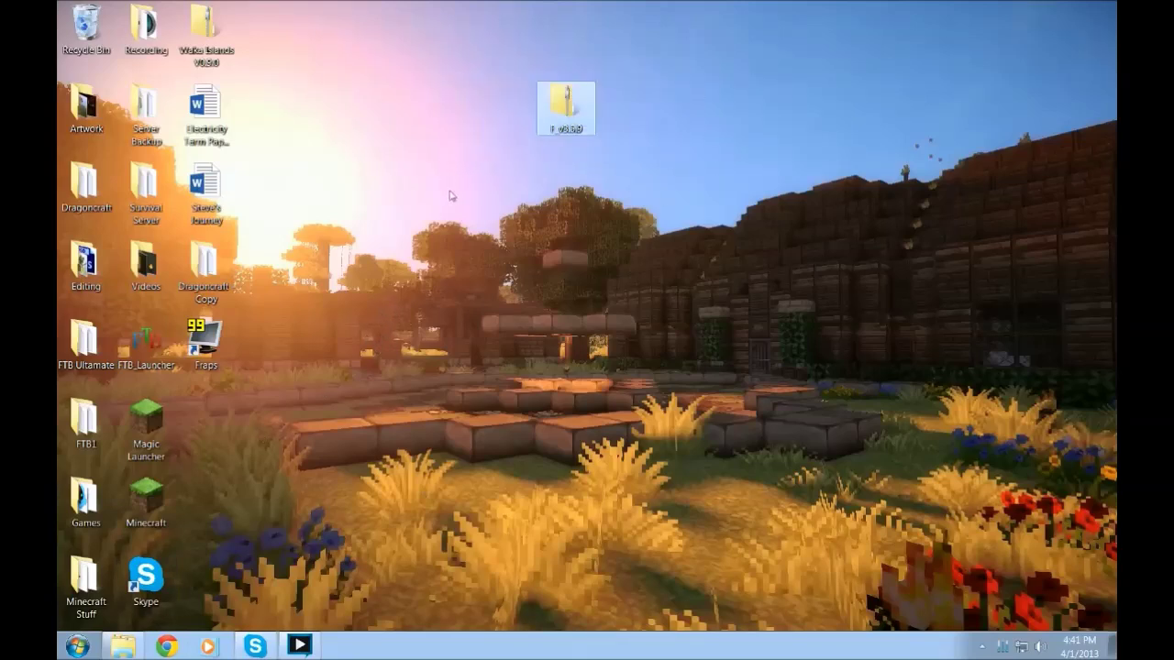
# Step: Open the F_v3.5.9 zip folder, select Fraps_3.5.9, and move the window higher
pyautogui.doubleClick(567, 108)
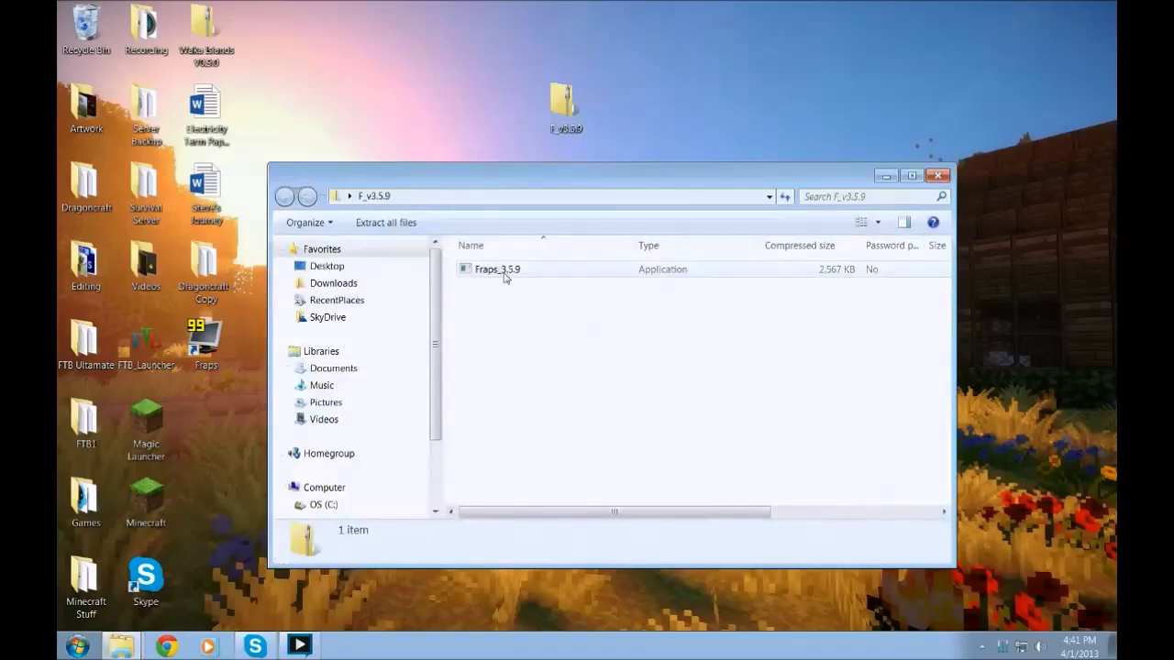
pyautogui.click(504, 275)
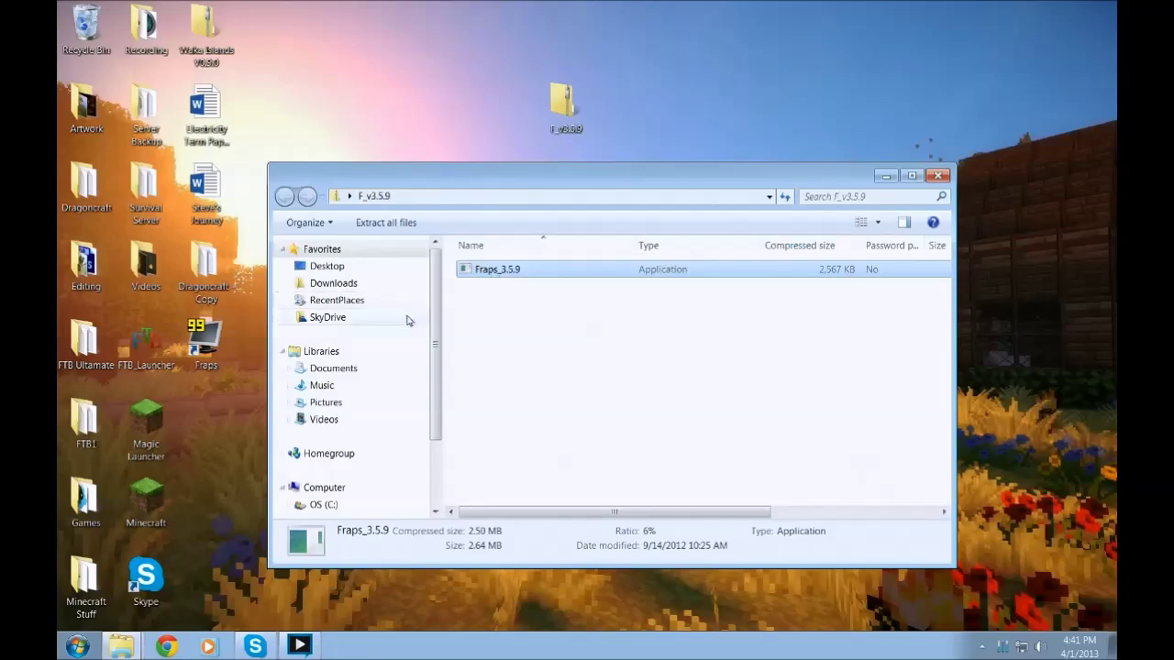
pyautogui.moveTo(475, 179); pyautogui.dragTo(477, 127)
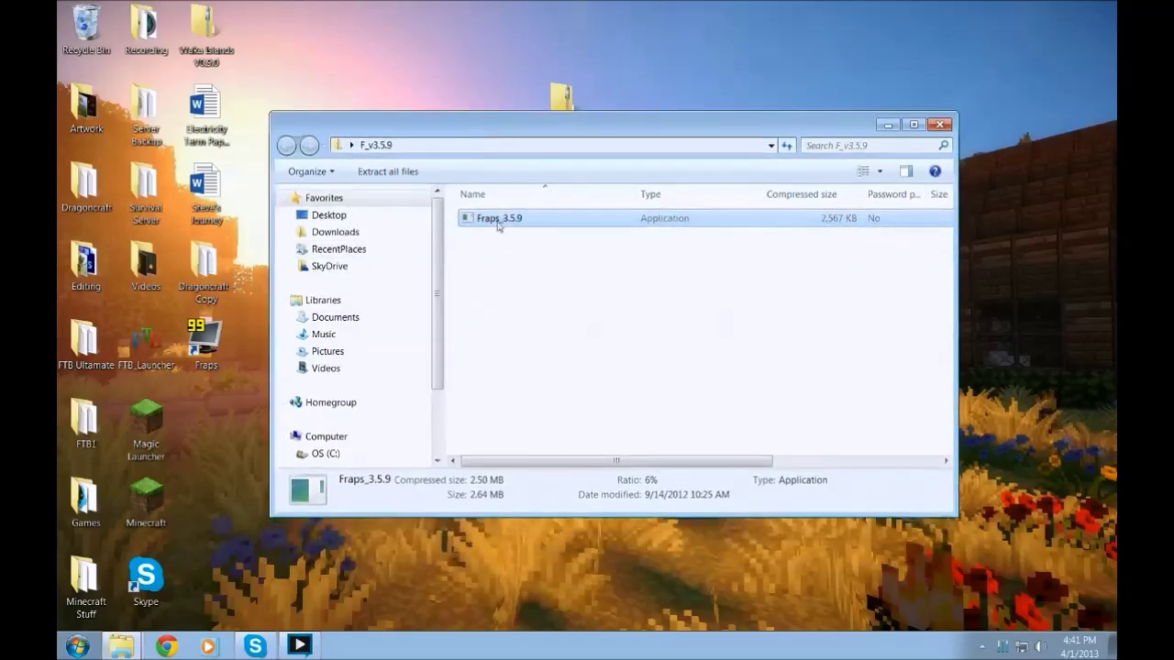
# Step: Run the Fraps_3.5.9 installer, allowing it past the security warning
pyautogui.rightClick(522, 223)
pyautogui.click(550, 230)
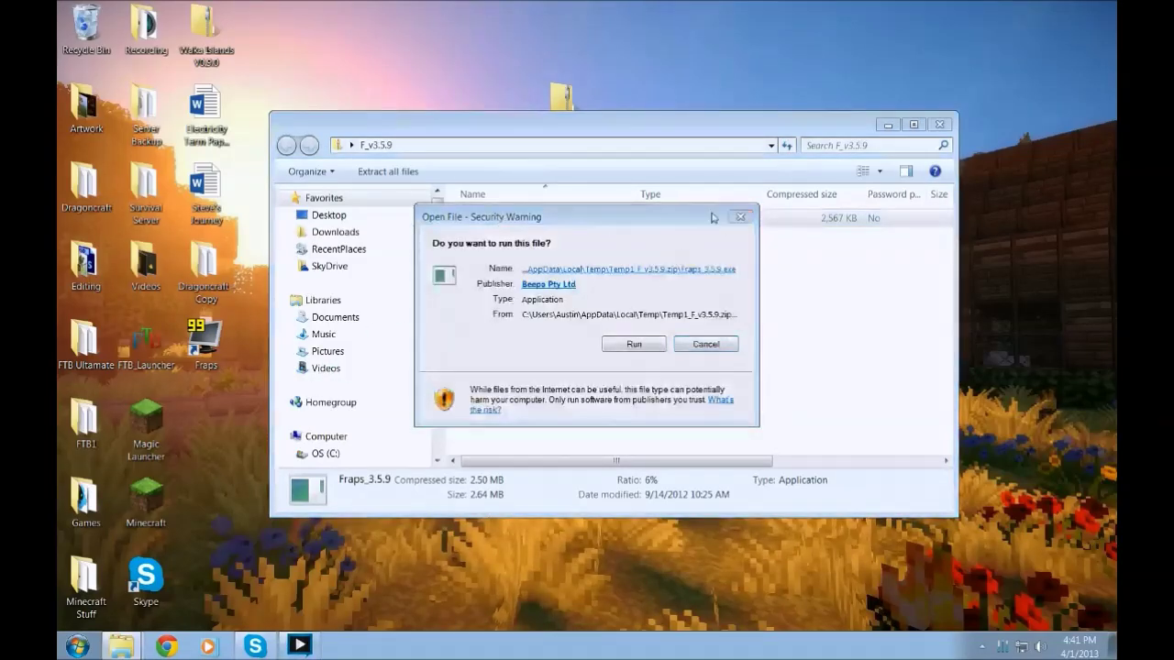
pyautogui.click(740, 216)
pyautogui.rightClick(568, 222)
pyautogui.click(601, 227)
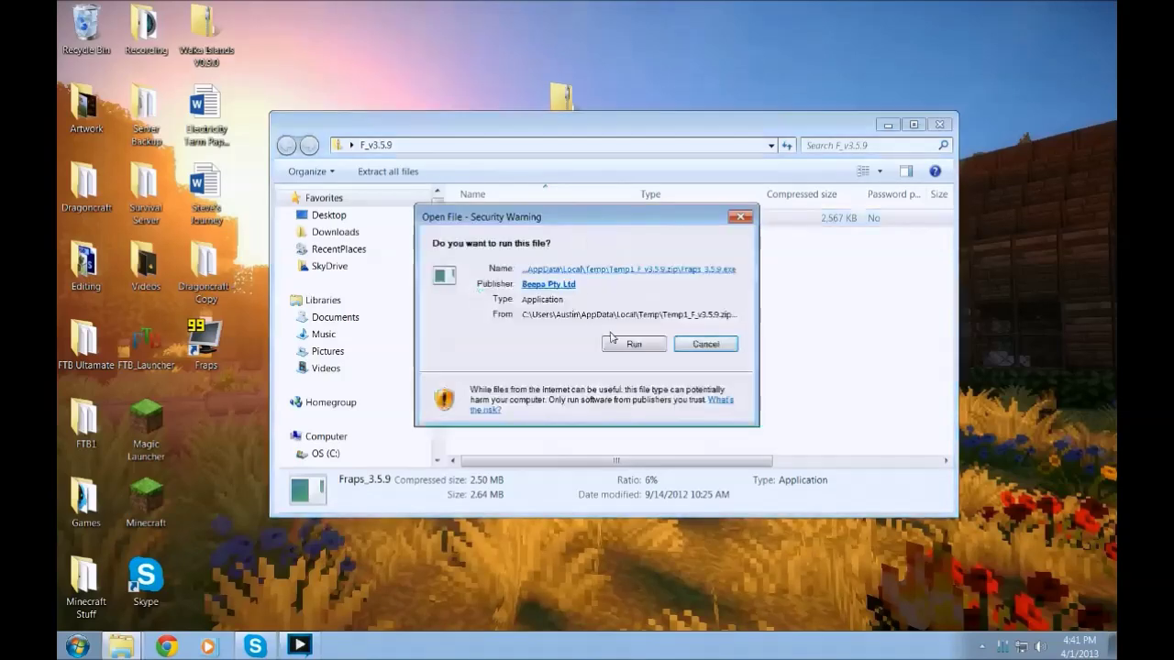
pyautogui.click(633, 343)
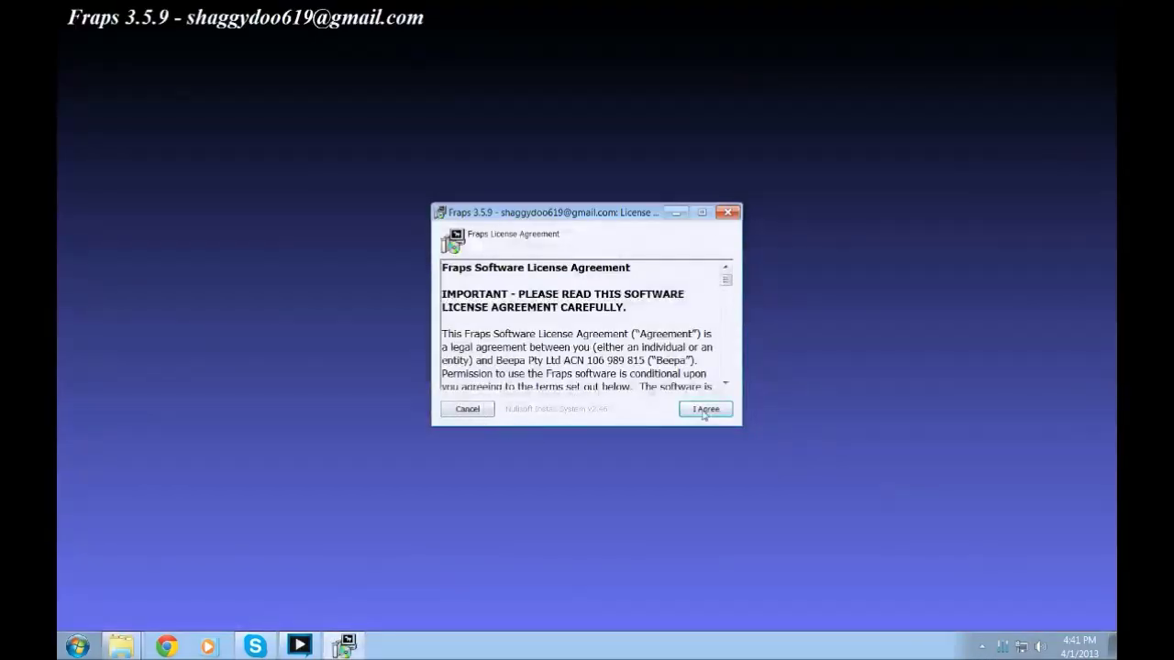
# Step: Install Fraps with the default location, close the zip window, and launch Fraps
pyautogui.click(704, 410)
pyautogui.click(704, 409)
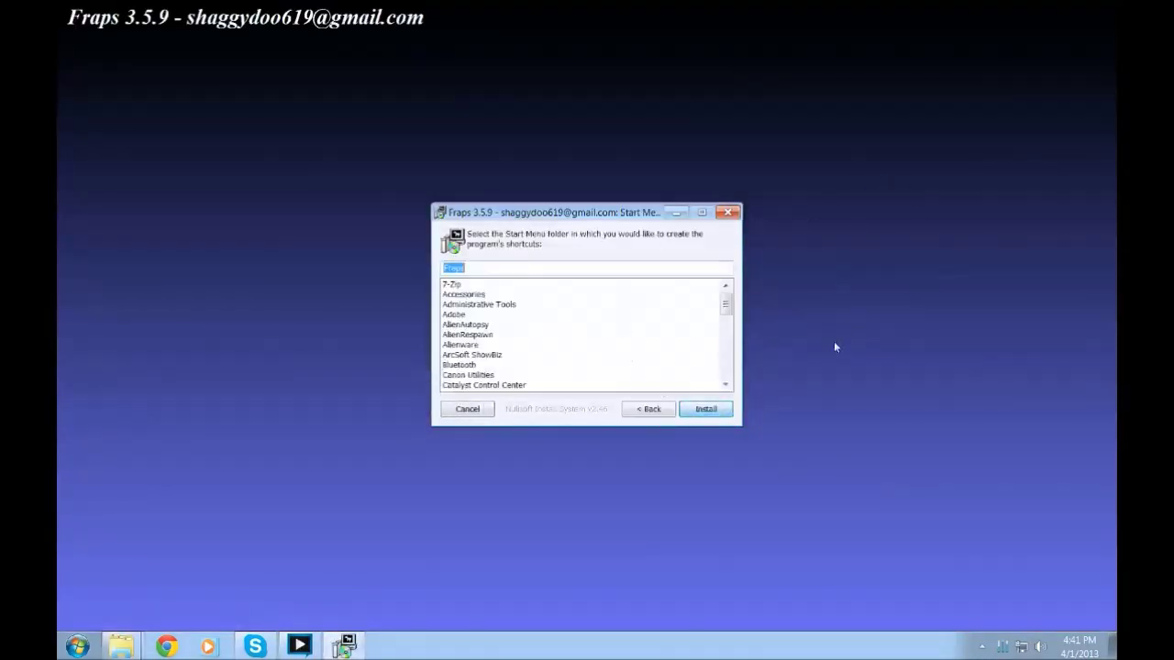
pyautogui.click(706, 409)
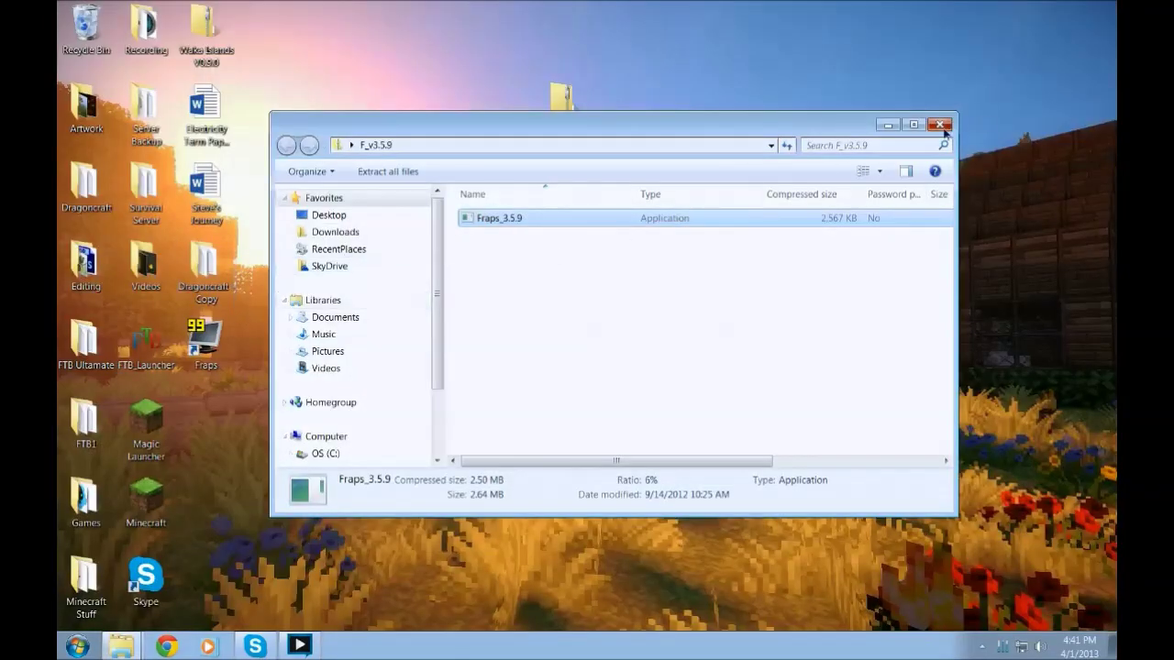
pyautogui.click(941, 125)
pyautogui.doubleClick(205, 344)
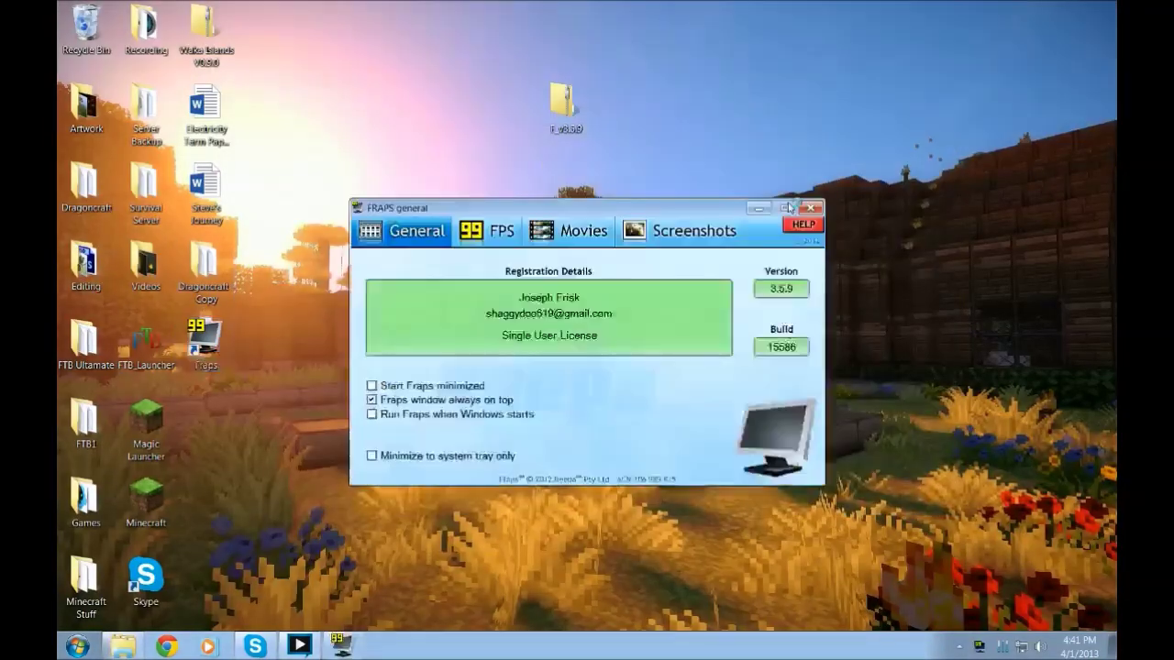
# Step: Browse the FPS, Movies and Screenshots tabs, return to General, then confirm exiting Fraps
pyautogui.click(495, 230)
pyautogui.click(577, 230)
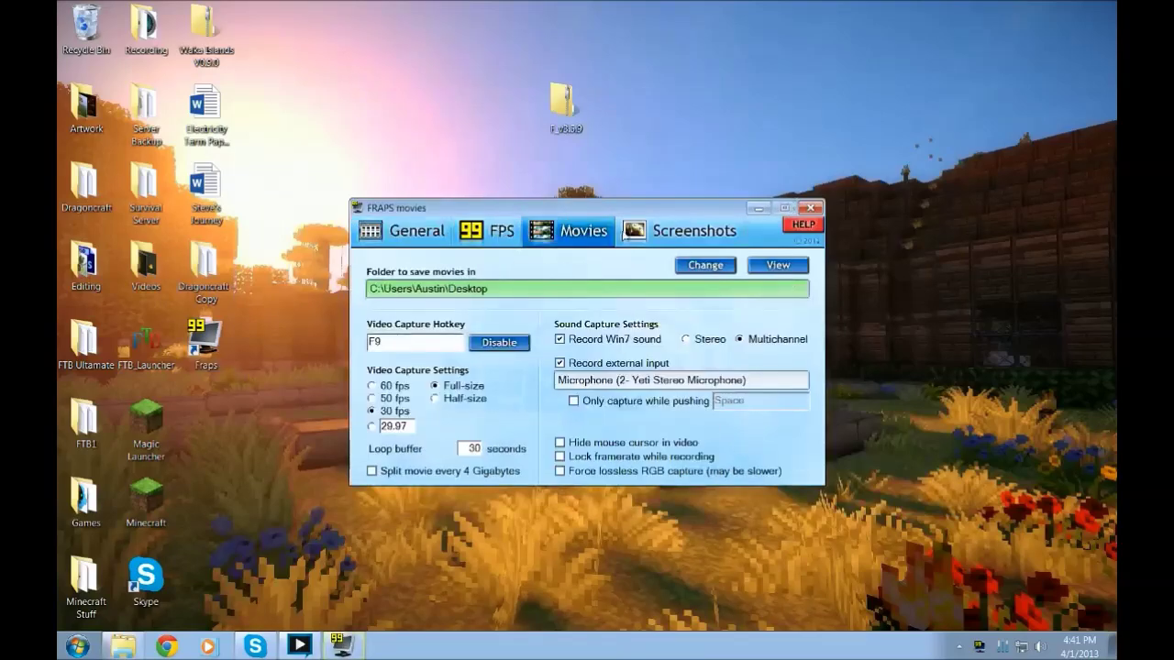
pyautogui.click(656, 234)
pyautogui.click(580, 240)
pyautogui.click(495, 240)
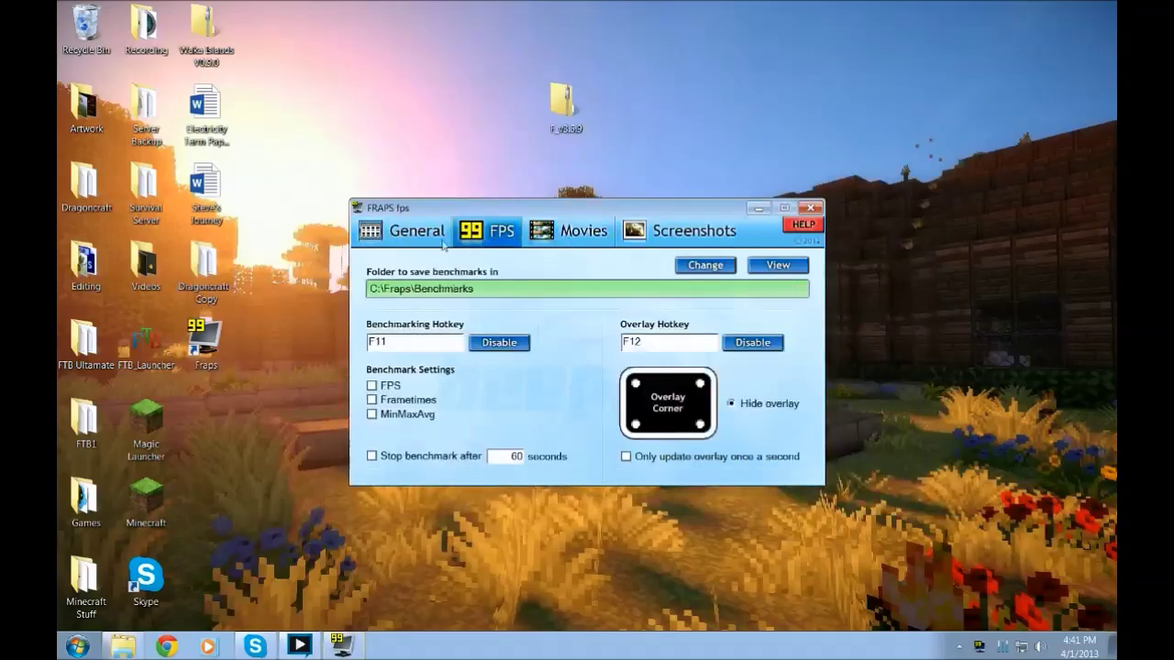
pyautogui.click(403, 243)
pyautogui.click(811, 209)
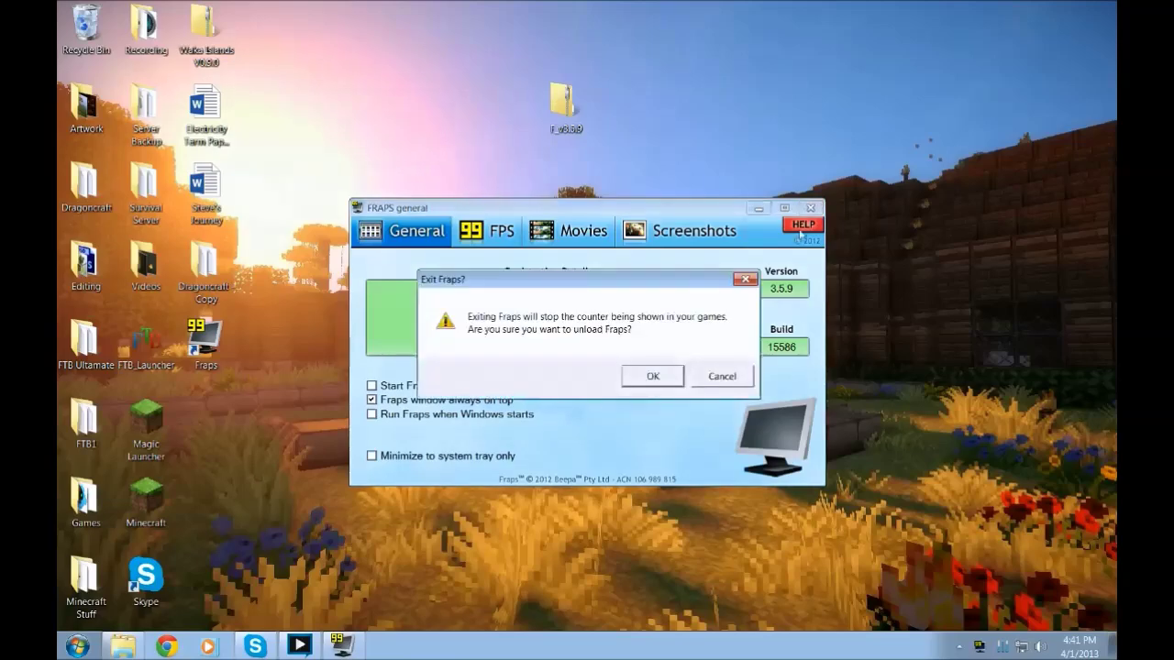
pyautogui.click(653, 377)
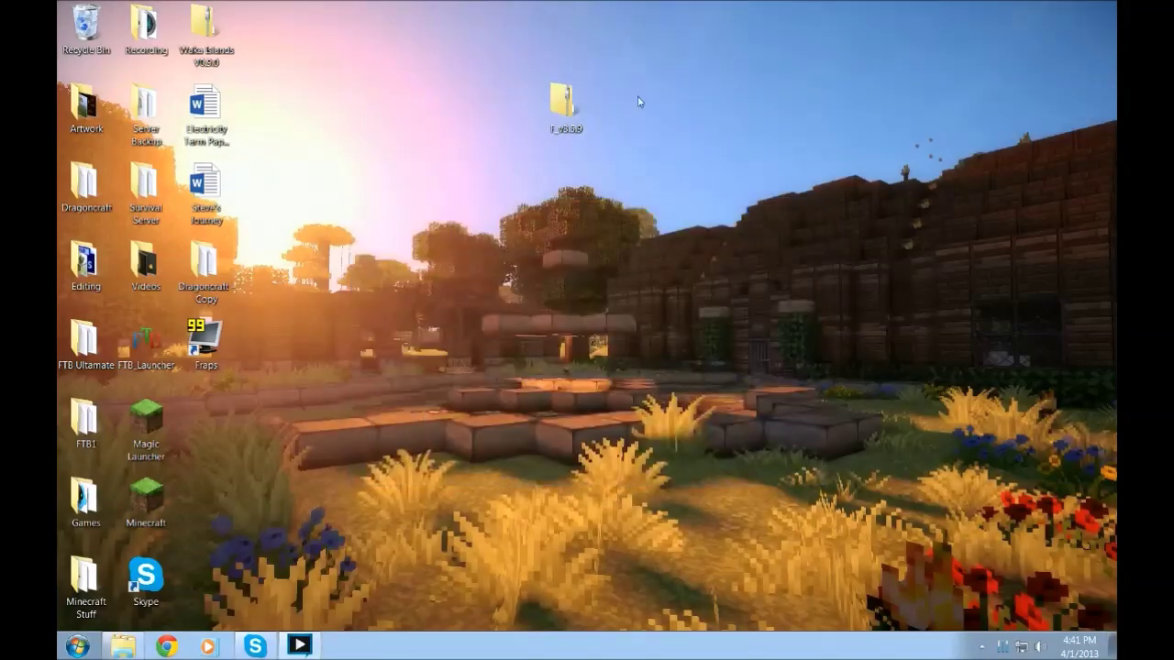
pyautogui.moveTo(639, 77); pyautogui.dragTo(490, 174)
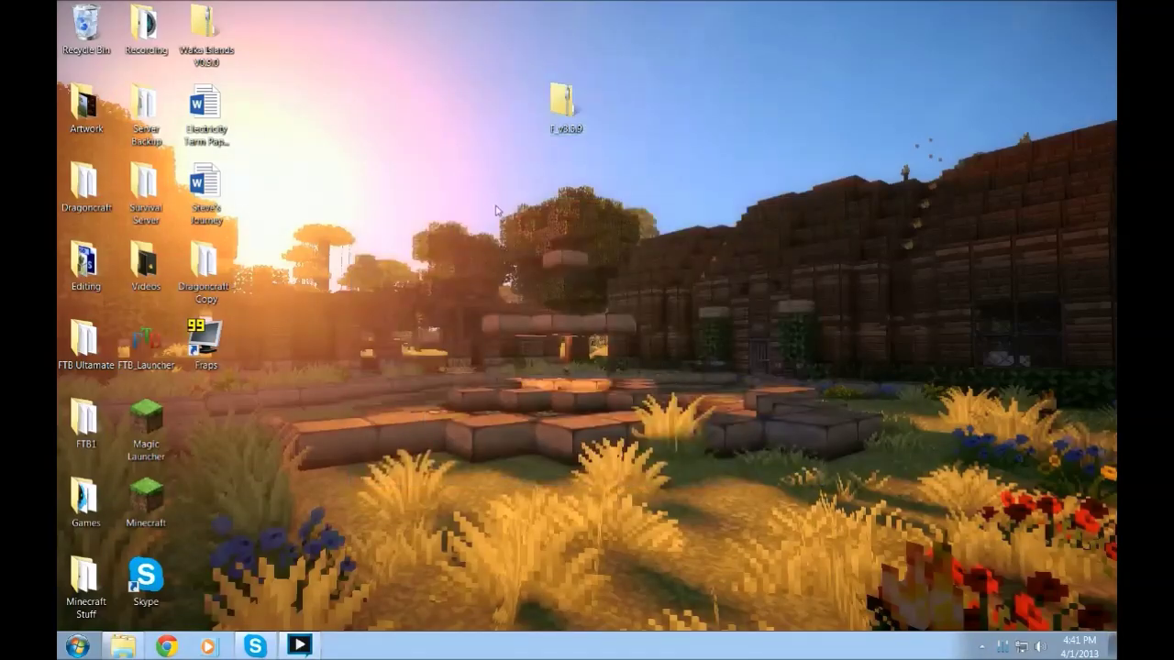